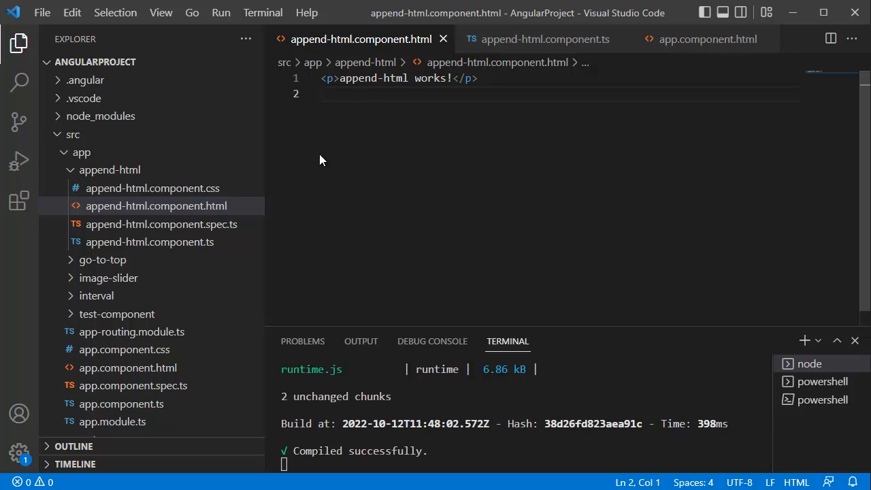
Confirm the page shows 'append-html works!' in Chrome and return to the editor
double_click(357, 81)
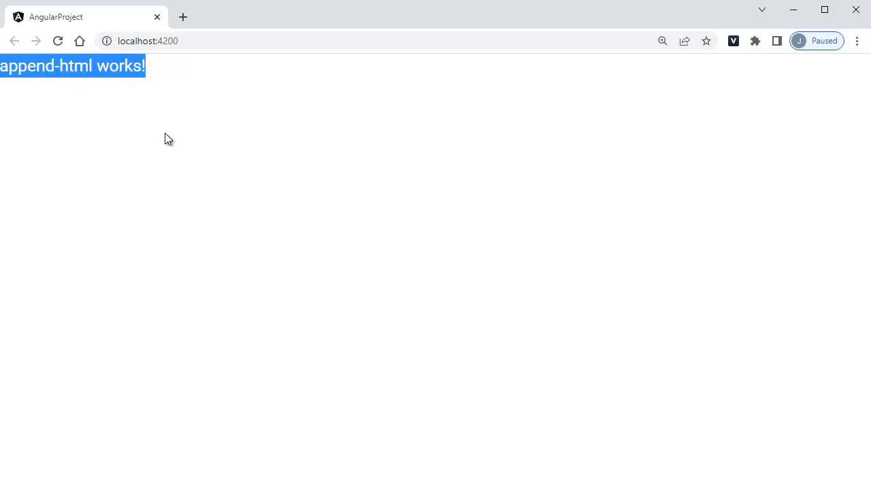
key(alt+Tab)
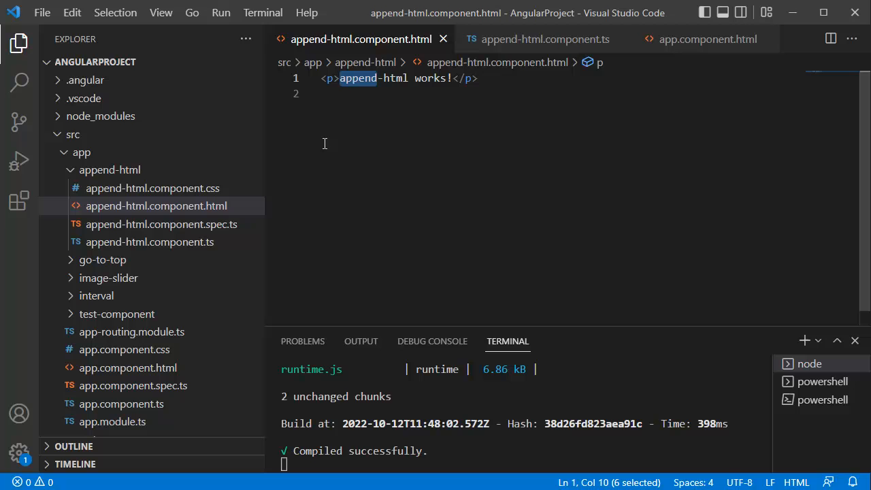
Declare htmlToAdd : string = "Text from Typescript file" inside the class body and save
click(538, 39)
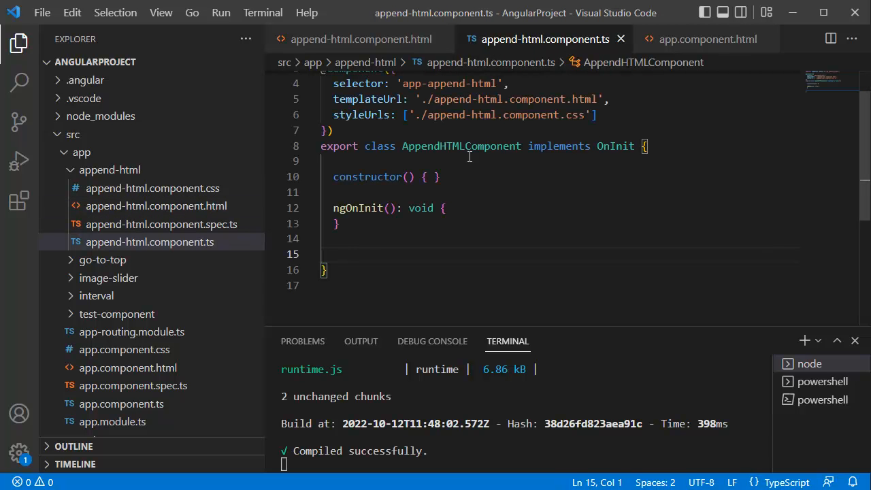
click(362, 245)
key(Return)
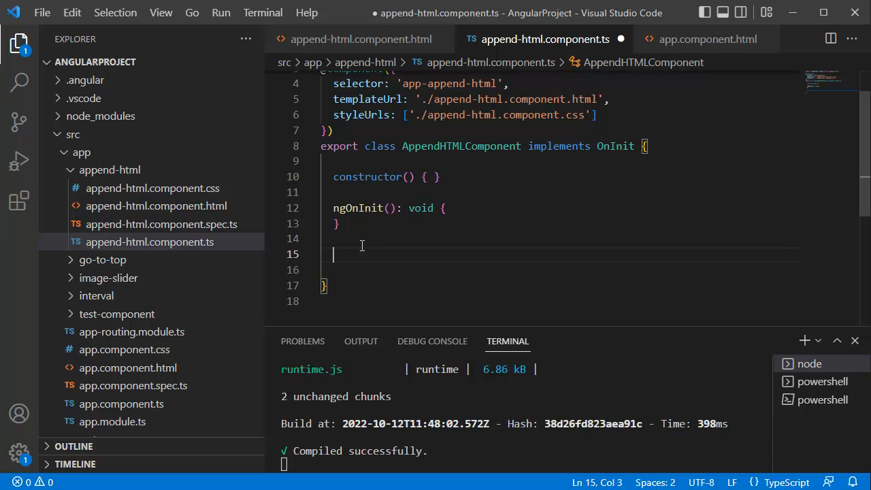
text(html)
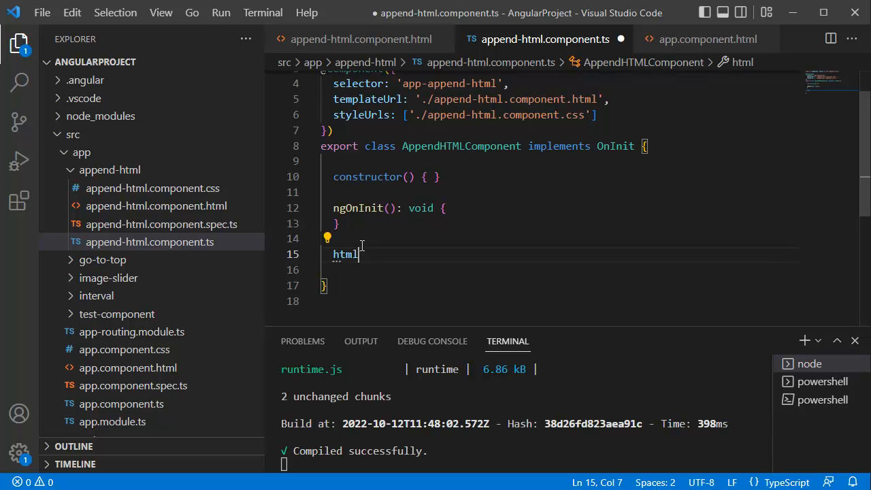
text(ToAdd)
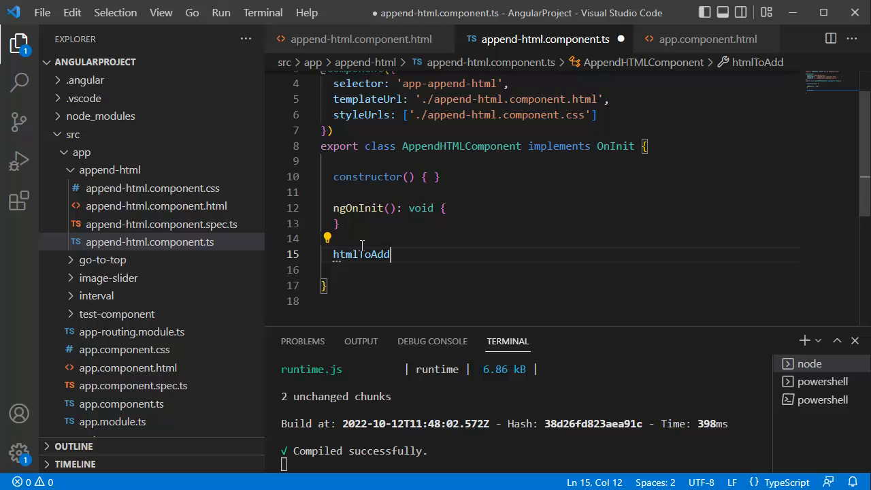
text( : st)
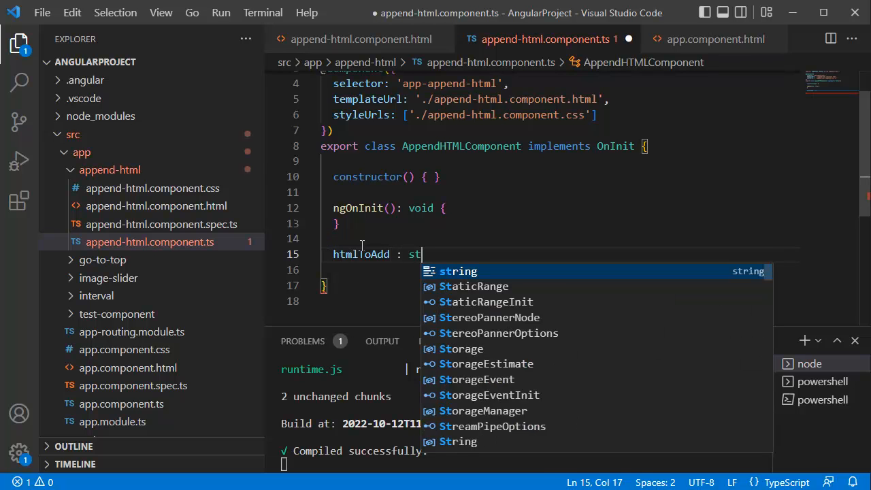
text(ring =)
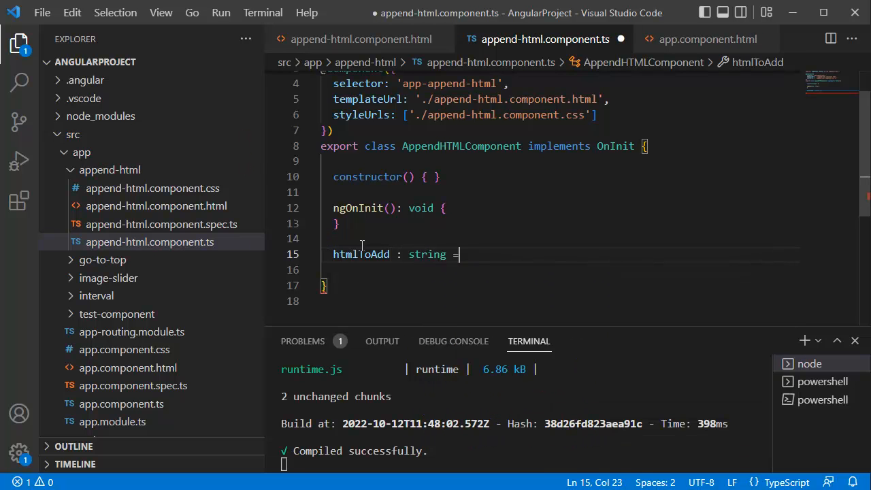
text( "")
key(Right)
text(;)
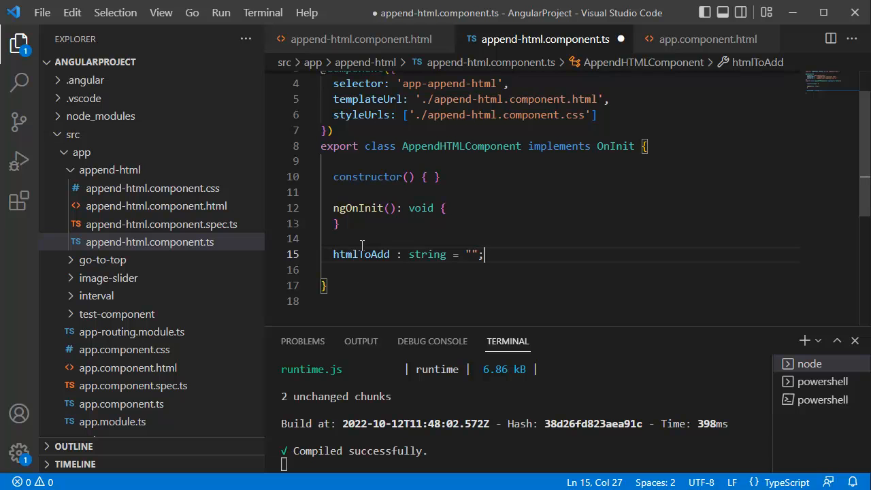
key(Left)
key(Left)
text(Tex)
text(t from T)
text(ypescript file)
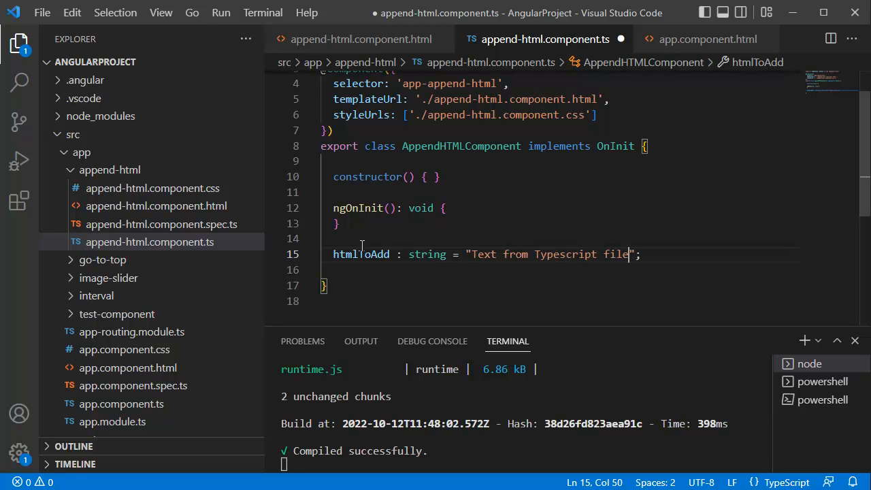
key(ctrl+s)
double_click(477, 255)
drag(477, 255, 620, 258)
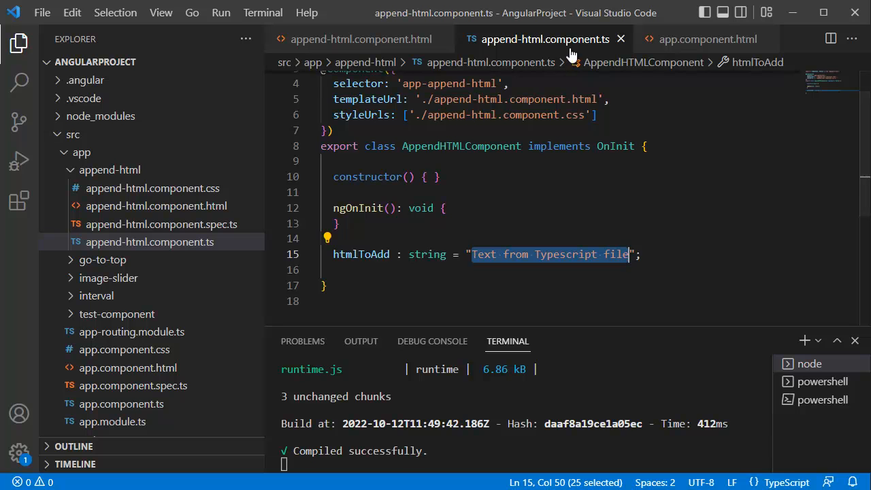
double_click(485, 254)
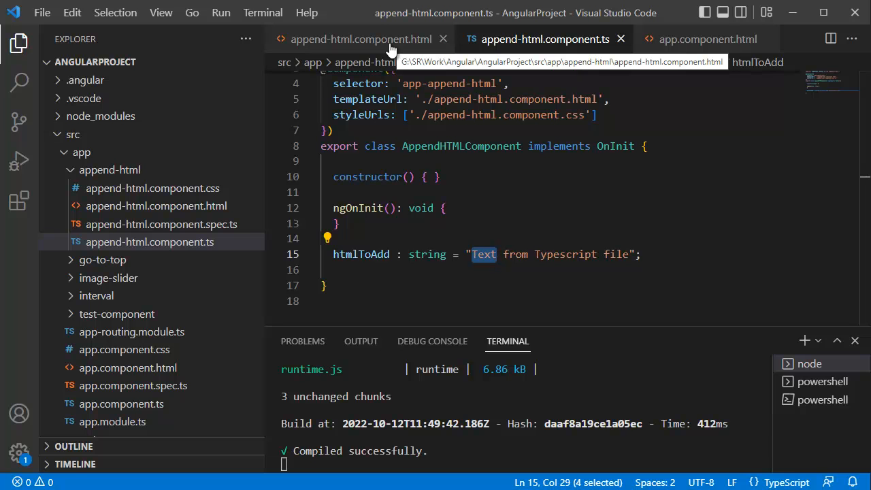
Add a div below the paragraph in the template with an [innerHTML]="" binding
click(392, 43)
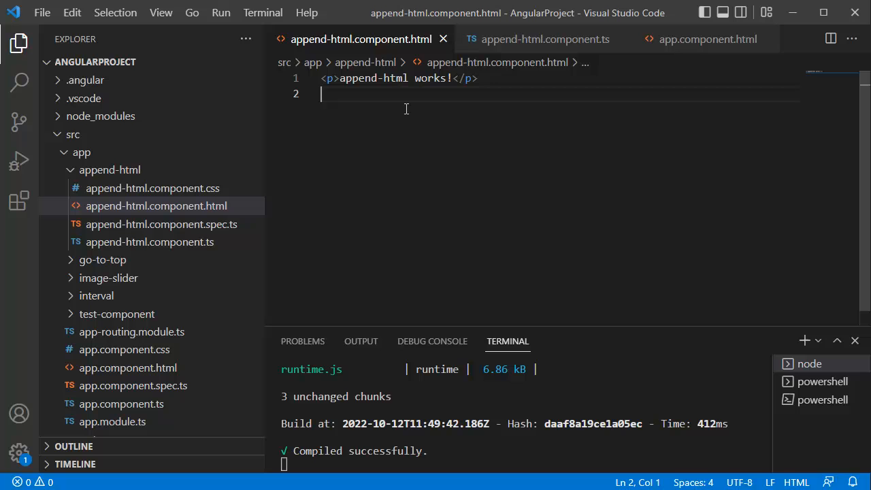
key(Return)
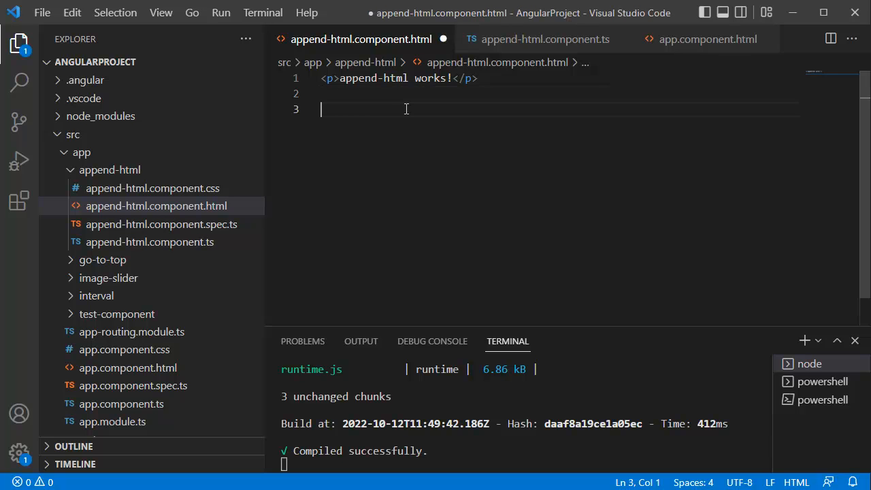
text(<div></div>)
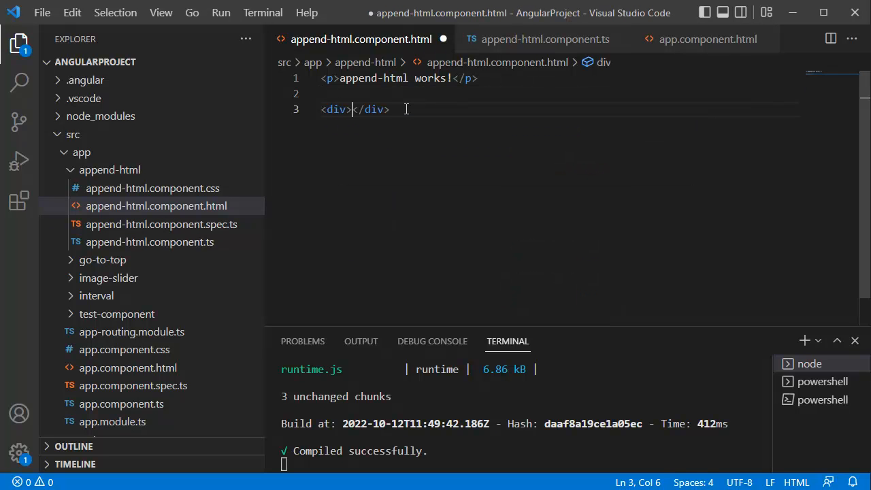
key(Return)
key(Up)
key(Left)
text([)
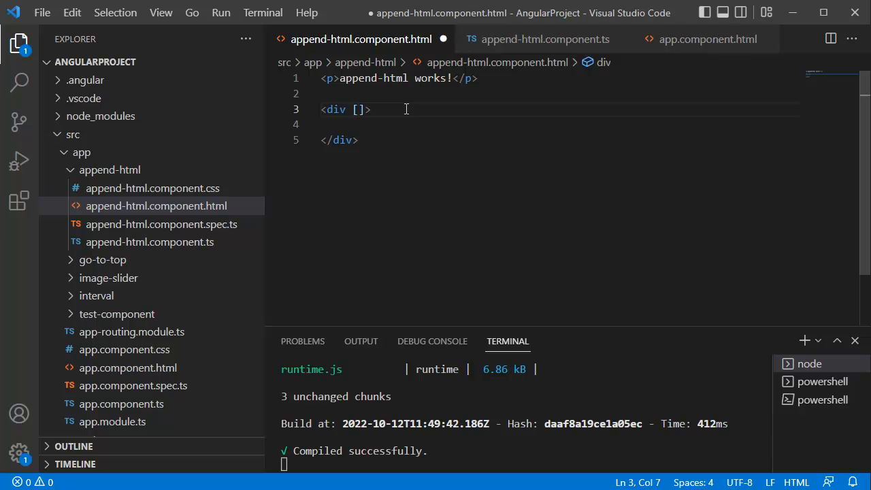
text(inne)
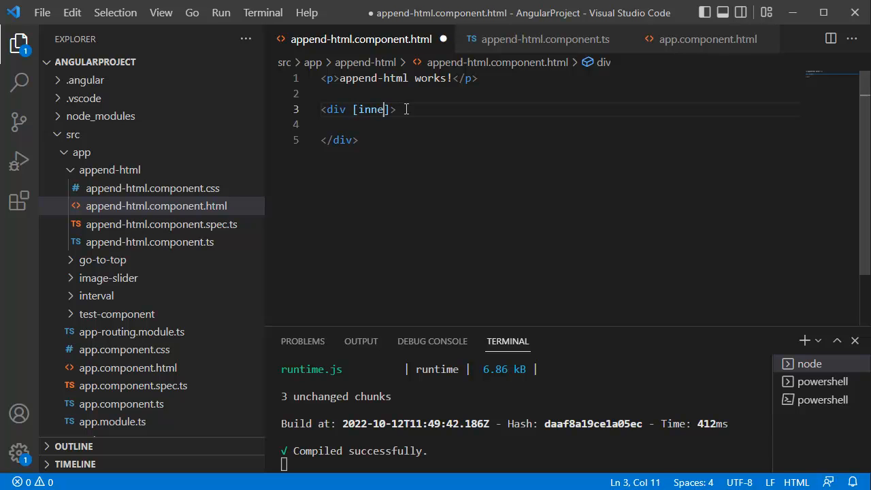
text(rHTML)
key(Right)
text(=")
Copy htmlToAdd from the component class into the binding's quotes and save the template
click(521, 39)
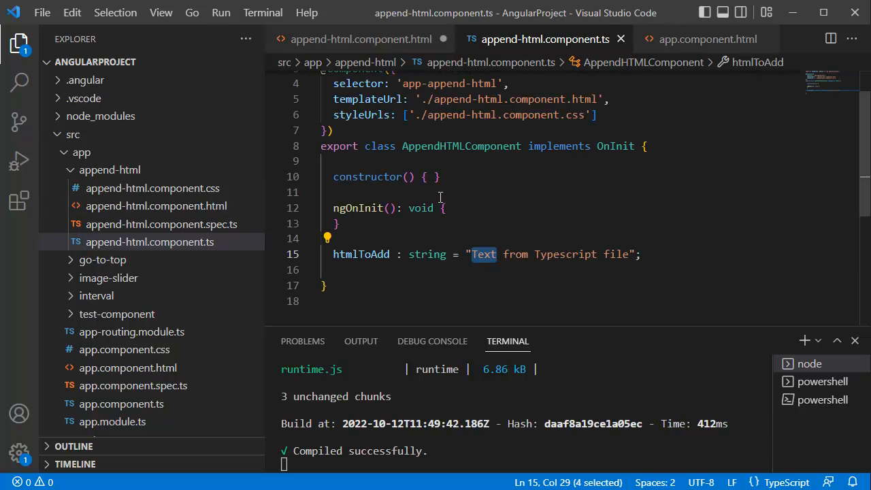
double_click(361, 255)
key(ctrl+c)
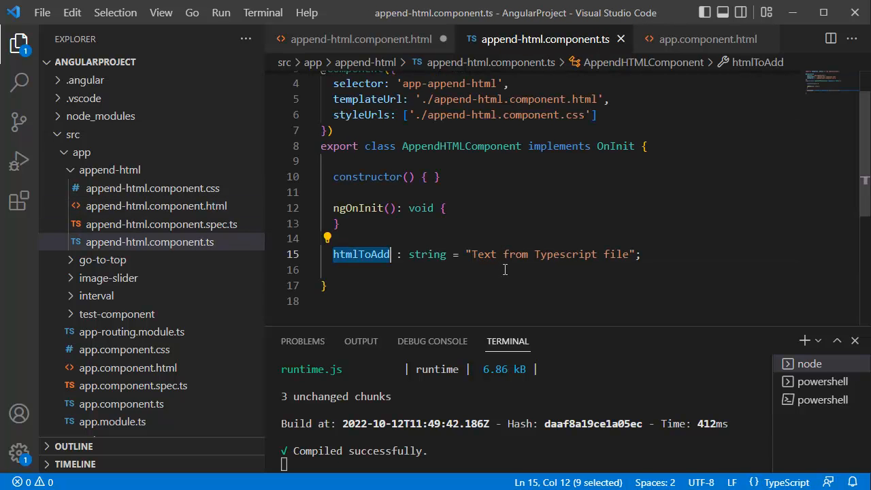
click(362, 39)
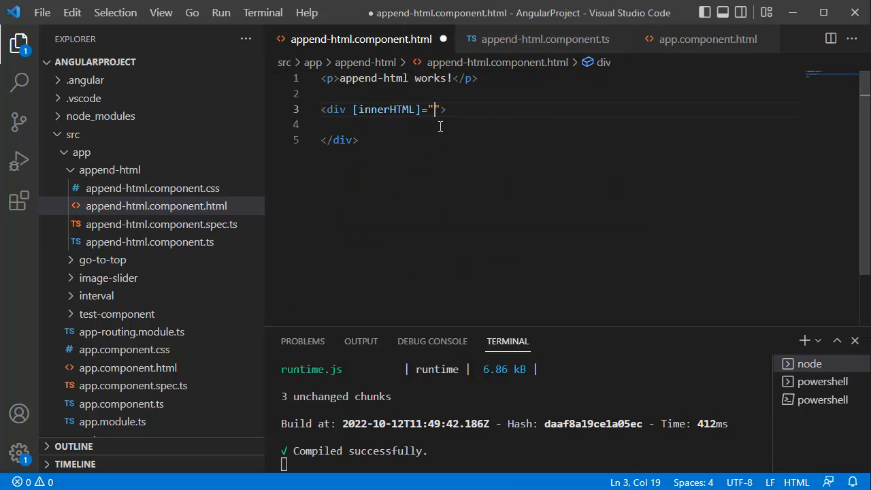
key(ctrl+v)
key(ctrl+s)
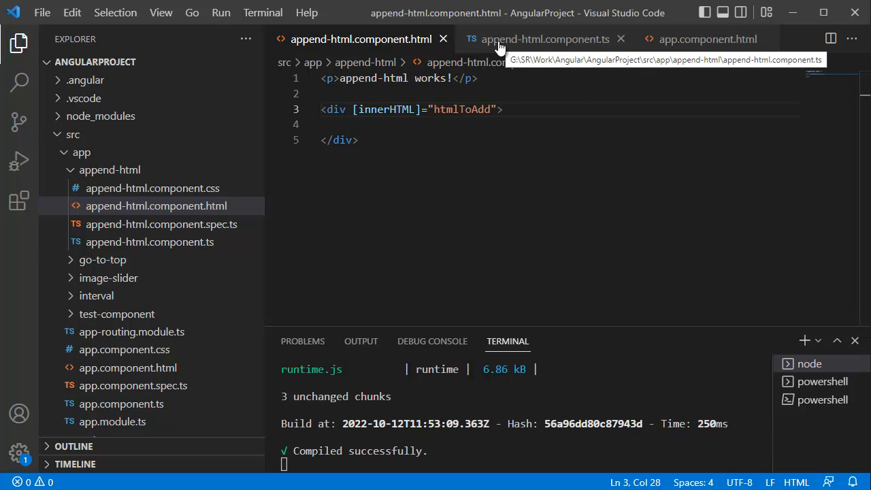
click(501, 42)
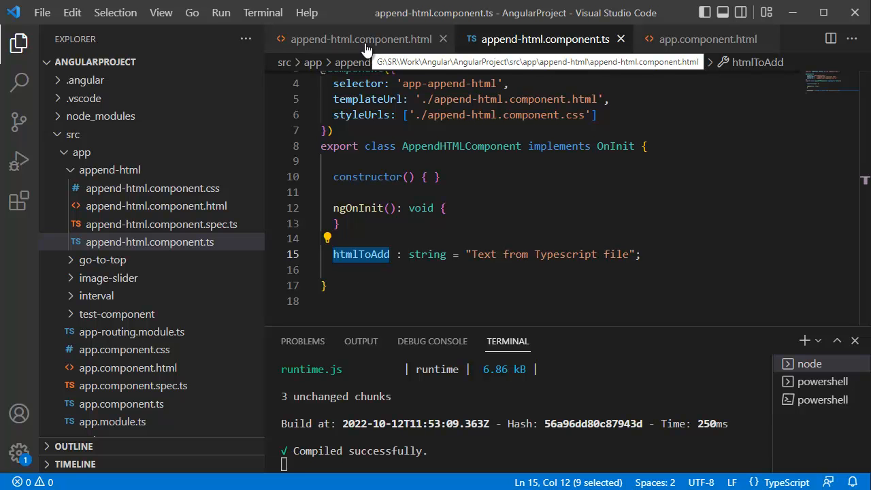
key(alt+Tab)
triple_click(17, 104)
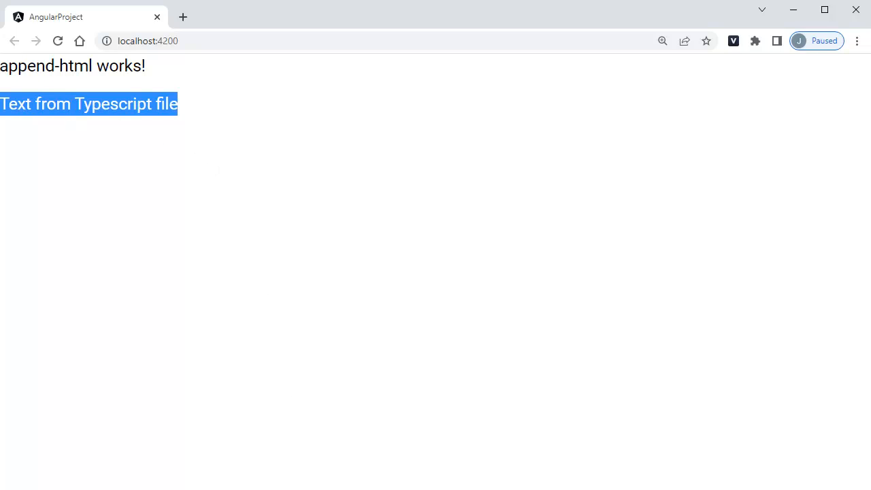
key(alt+Tab)
Wrap the string in <h1>, append <br><h2>this is second content</h2>, and save
click(472, 254)
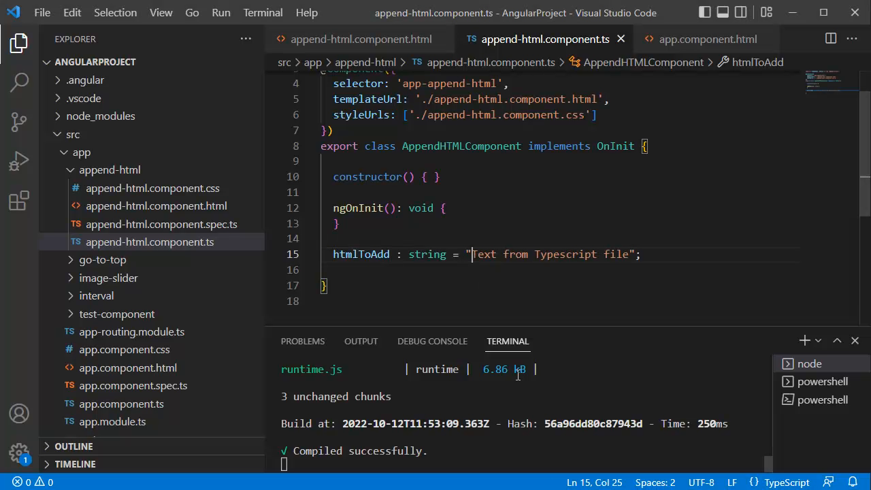
text(<)
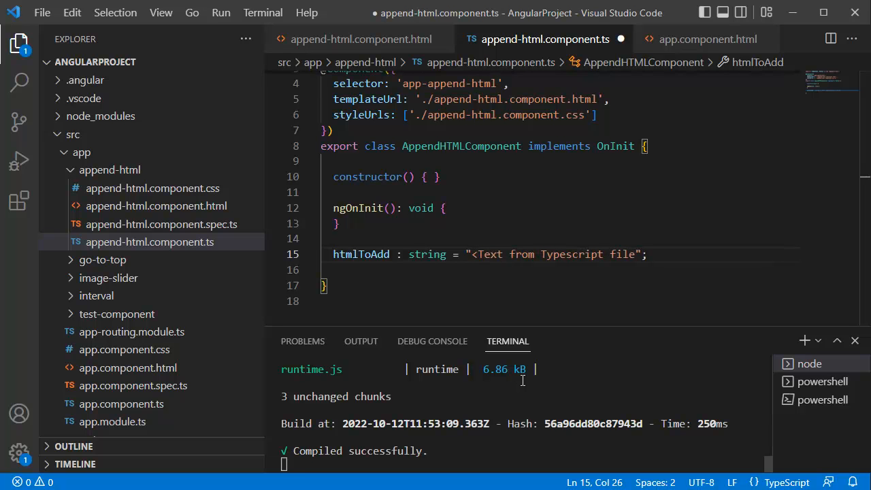
text(h1)
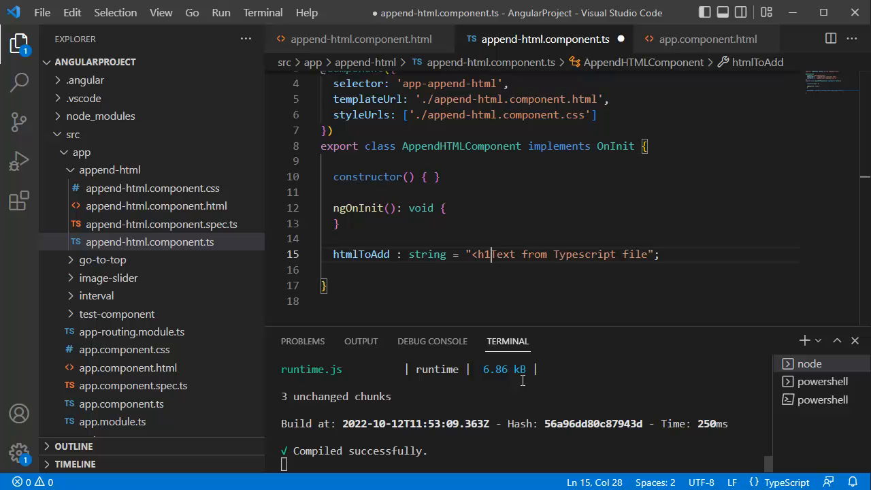
text(>)
key(ctrl+Right)
key(ctrl+Right)
key(ctrl+Right)
text(</)
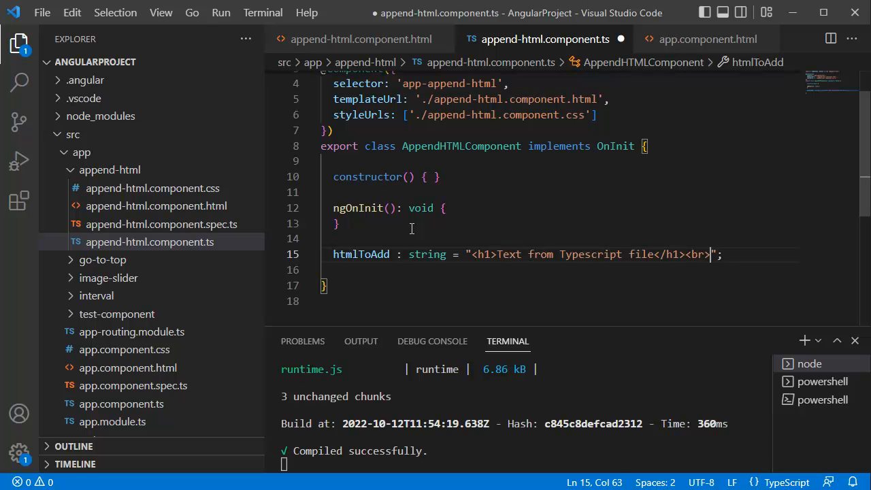
text(<h2></h2>)
key(Left)
key(Left)
key(Left)
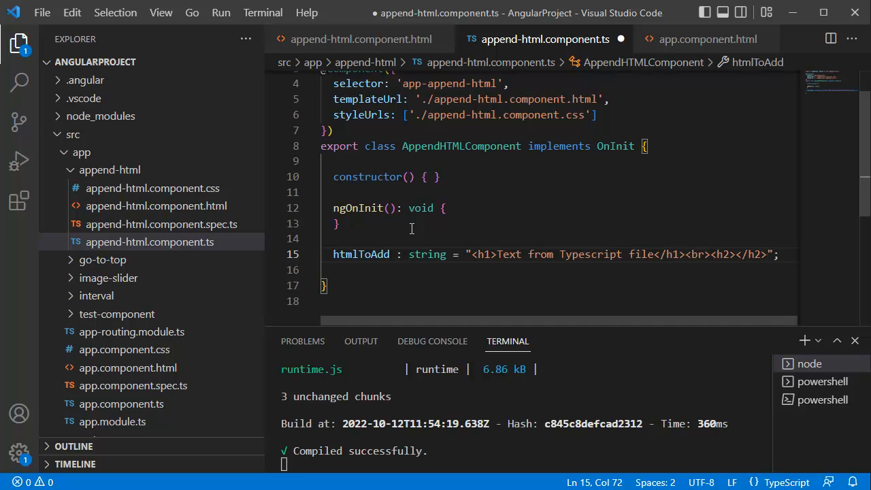
text(this is second content)
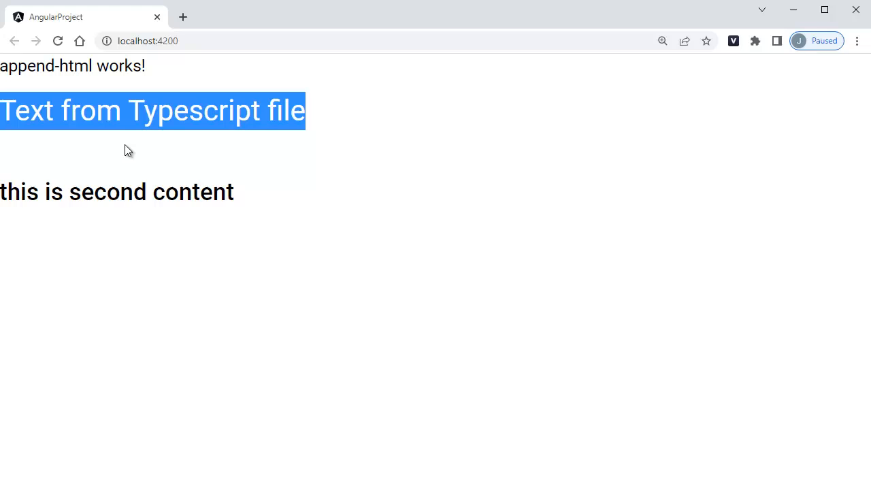
drag(22, 154, 4, 161)
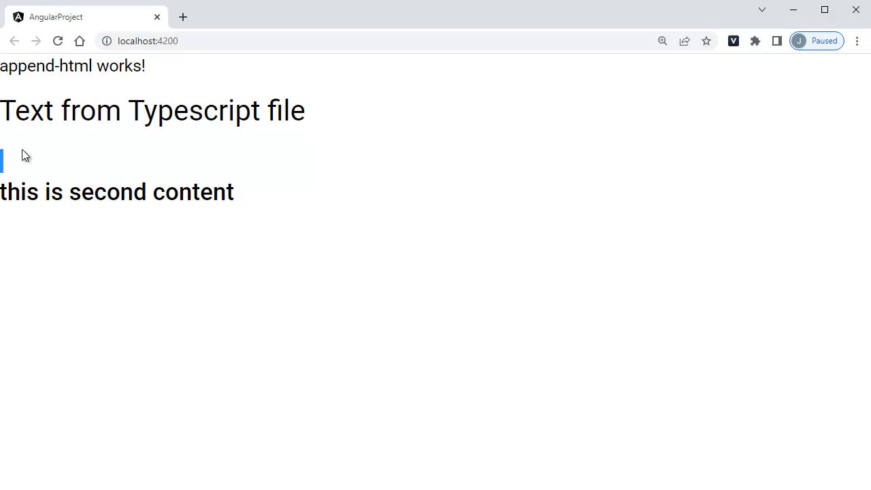
triple_click(22, 192)
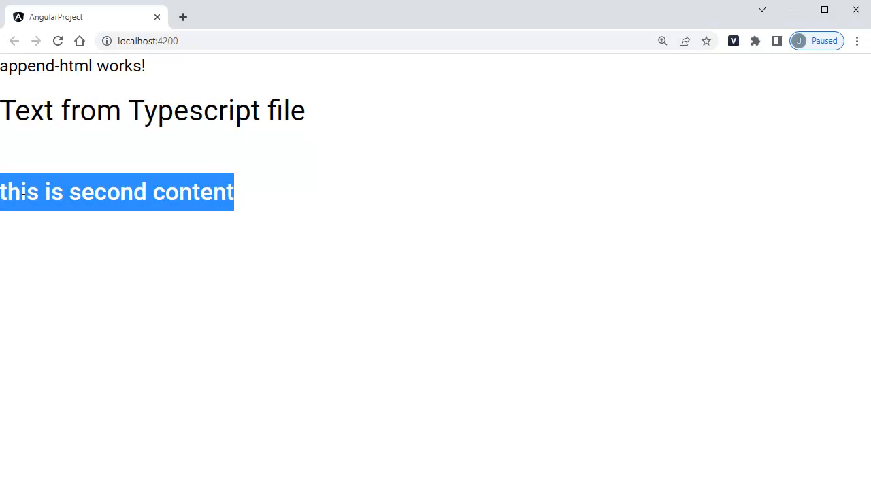
double_click(23, 191)
triple_click(22, 191)
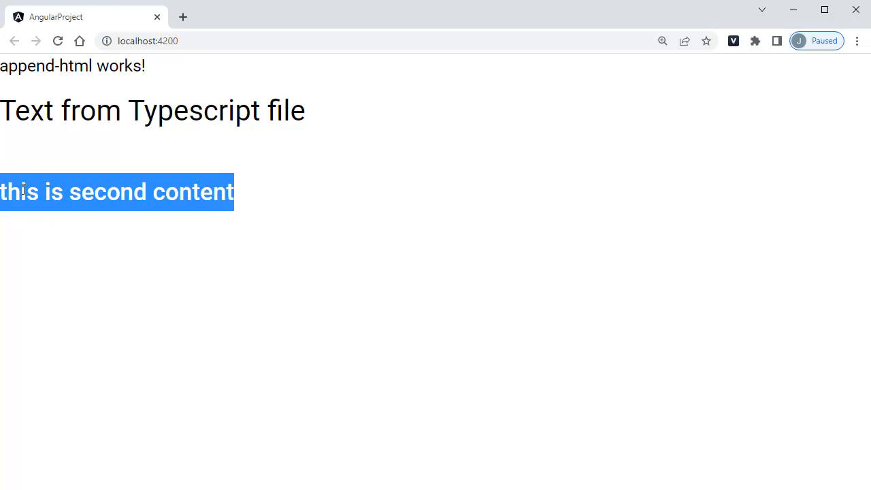